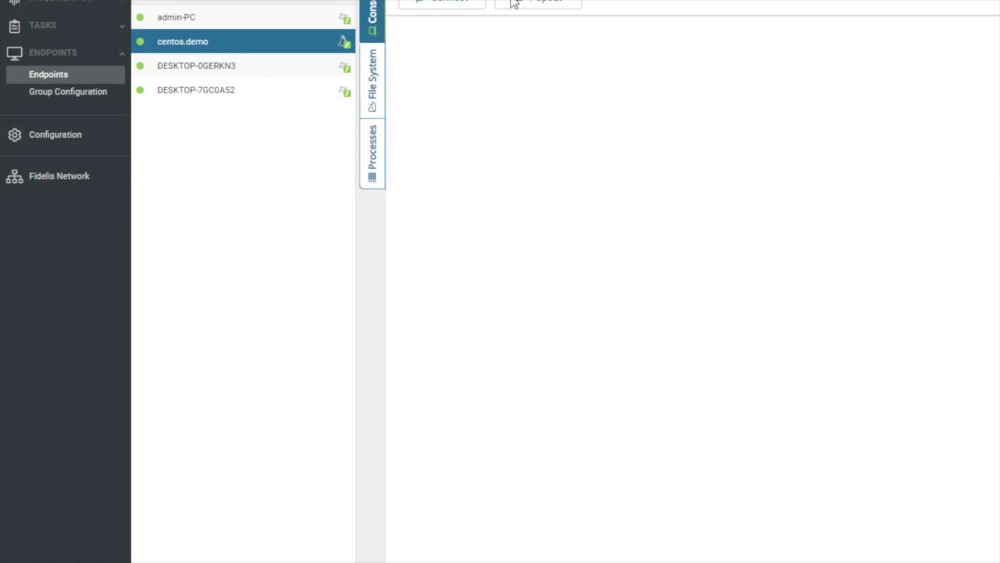
- Connect a live console session to centos.demo and list the root directory with ls
click(456, 5)
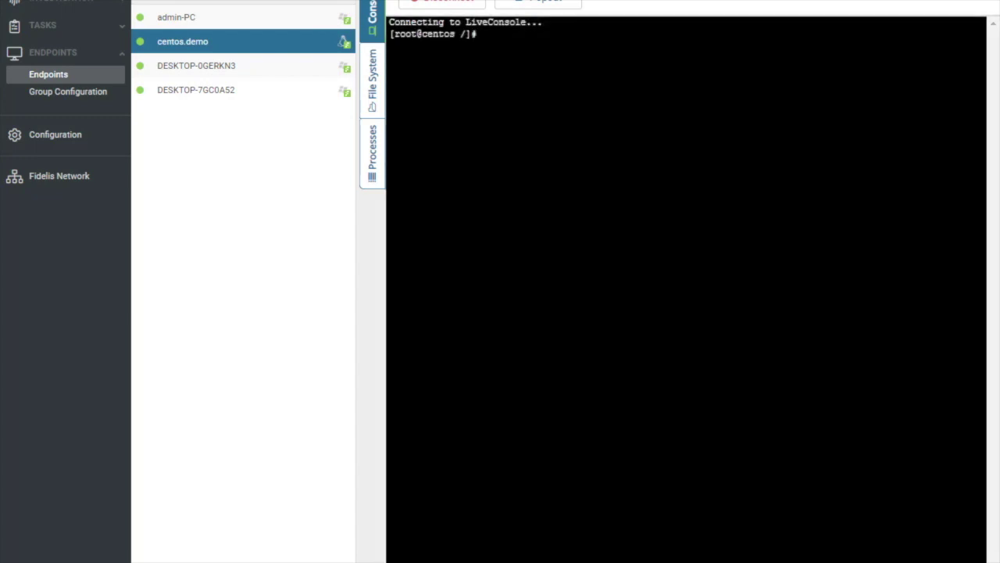
text(ls)
key(Return)
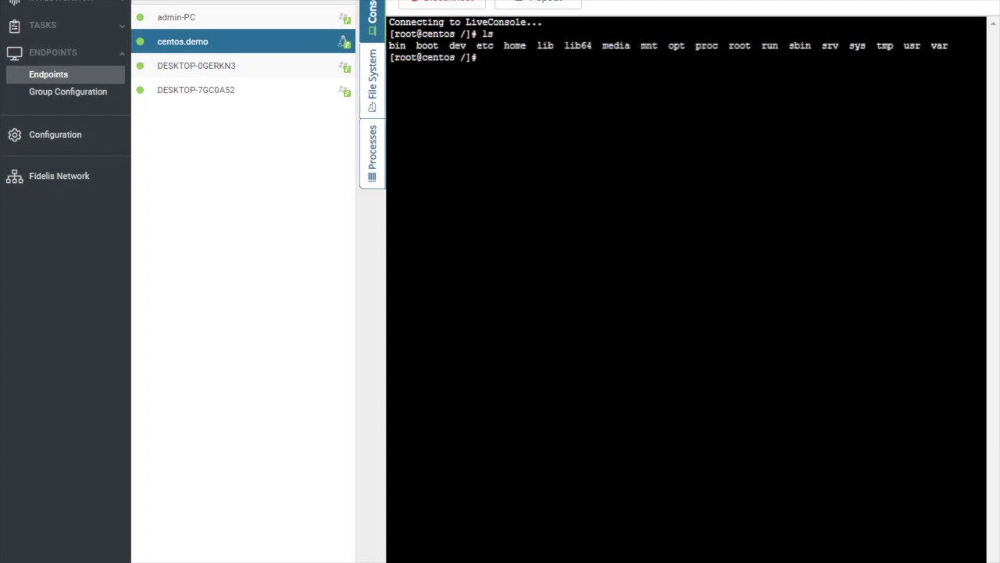
- Browse the endpoint's mnt, opt/rh and root folders in the file system and view the available actions for .bash_history
click(374, 98)
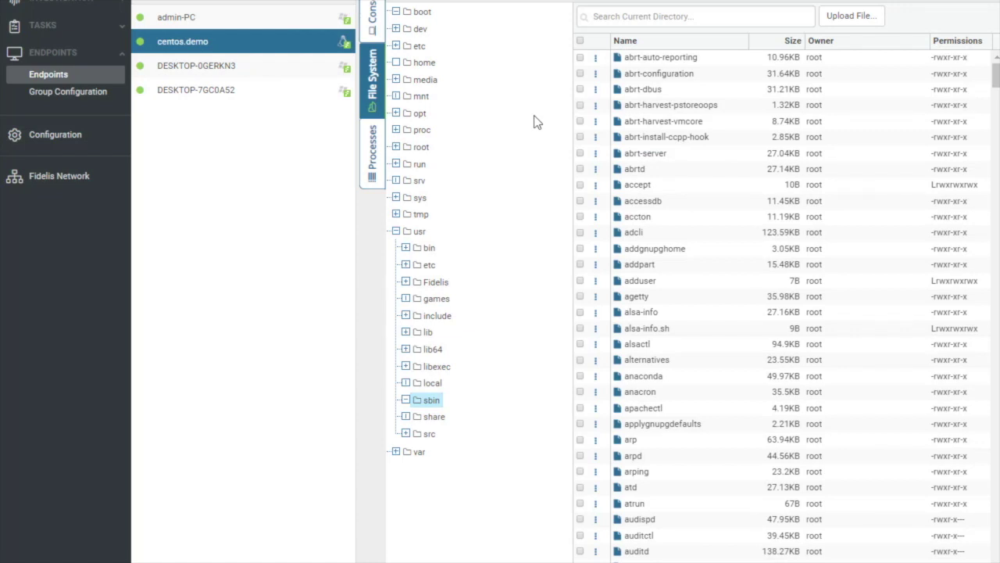
click(416, 97)
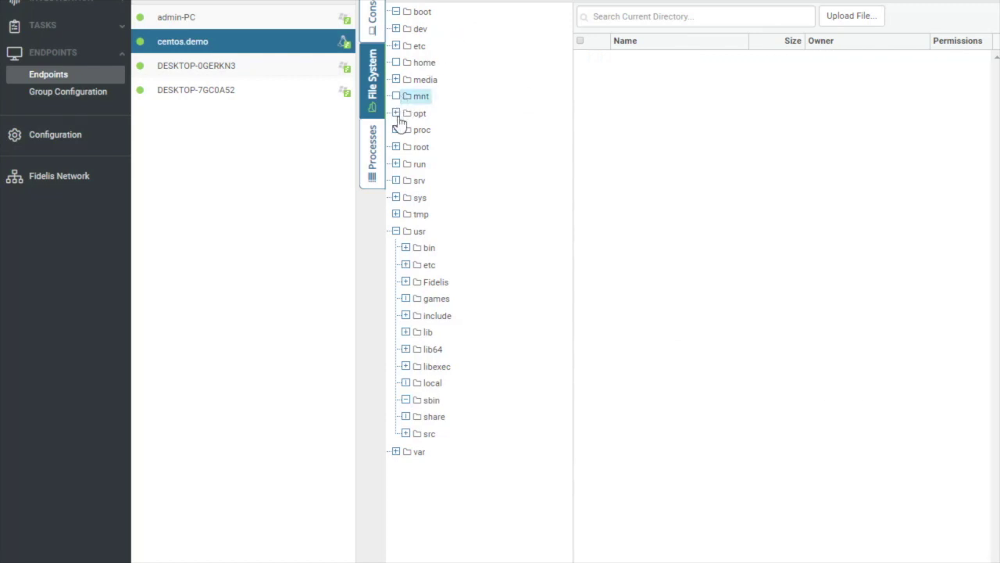
click(397, 113)
click(427, 130)
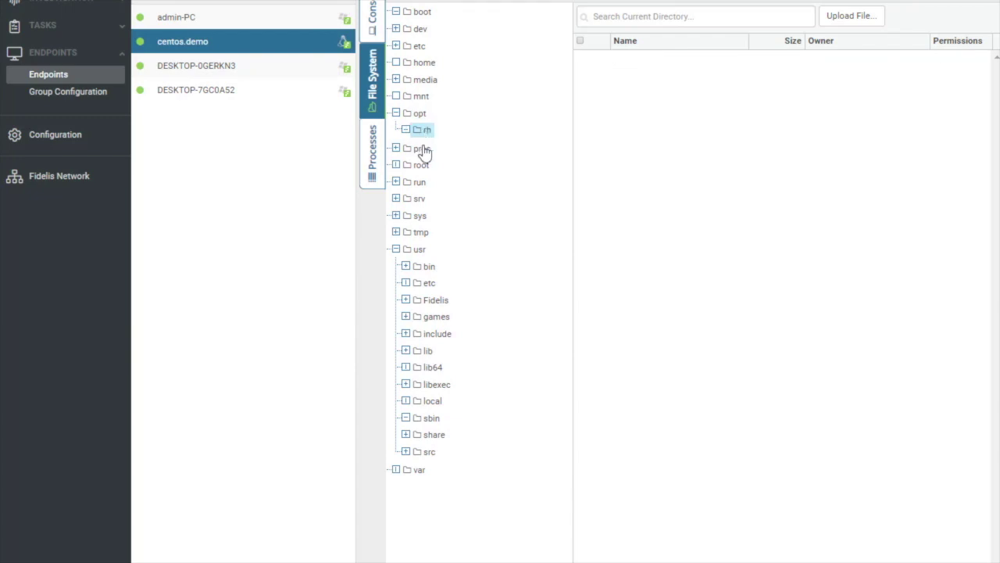
click(420, 164)
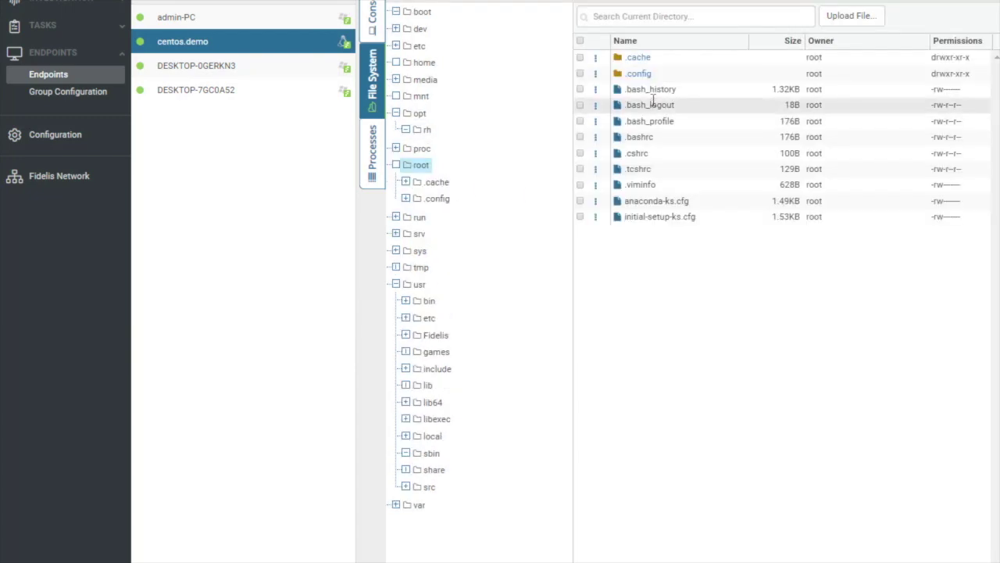
click(596, 90)
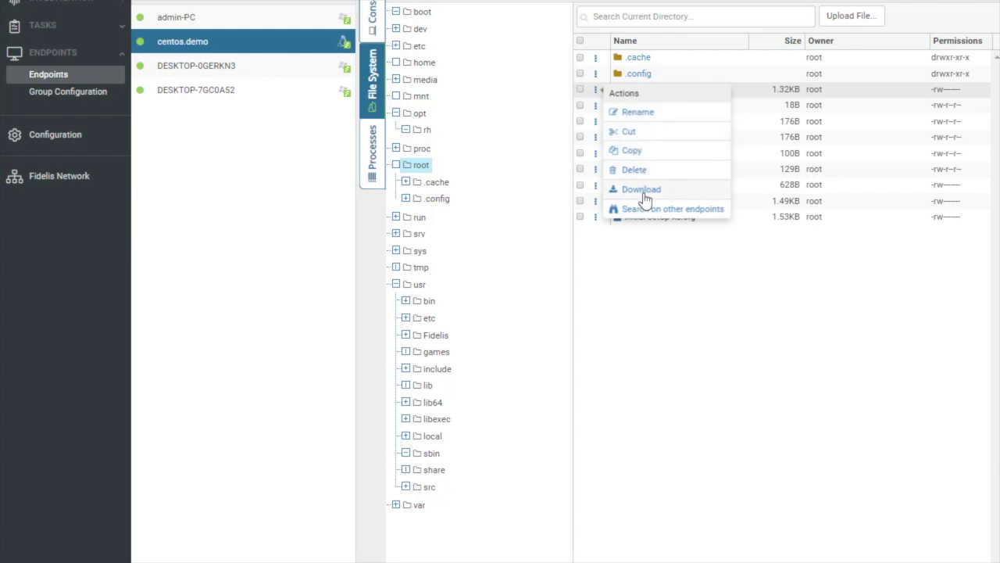
click(669, 272)
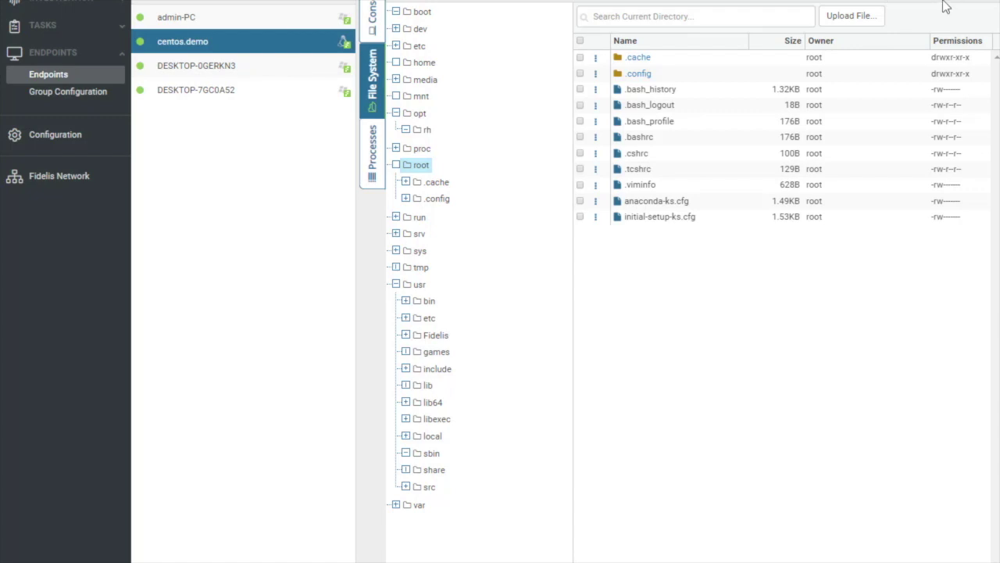
- View the properties of the abrt-applet process in the endpoint's process list and close them
click(374, 162)
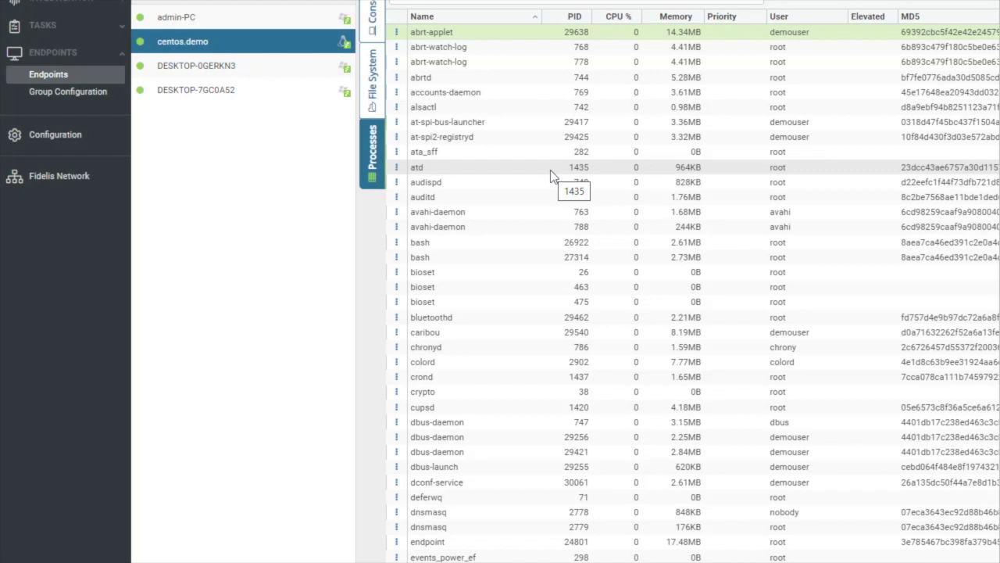
click(397, 33)
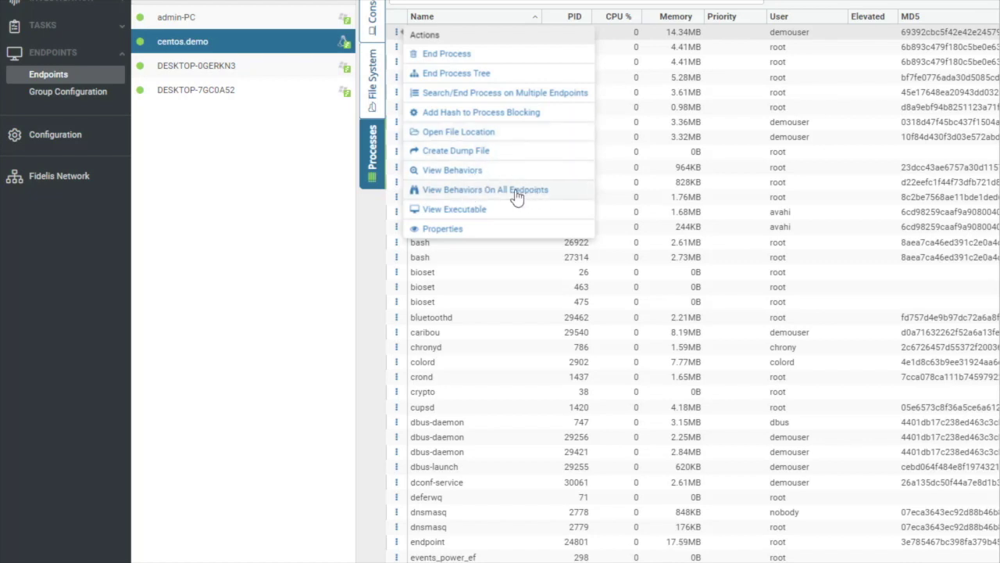
click(441, 230)
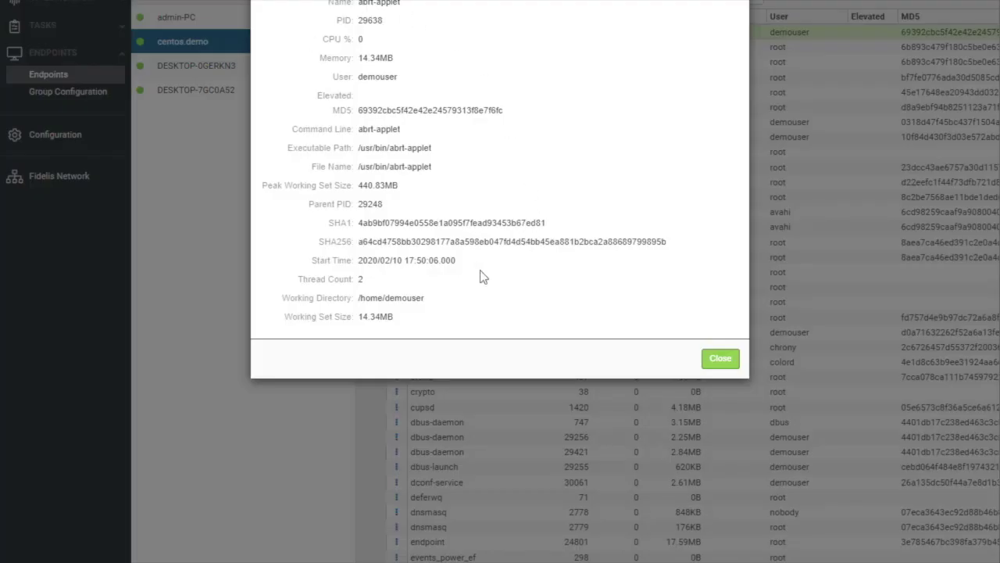
click(720, 362)
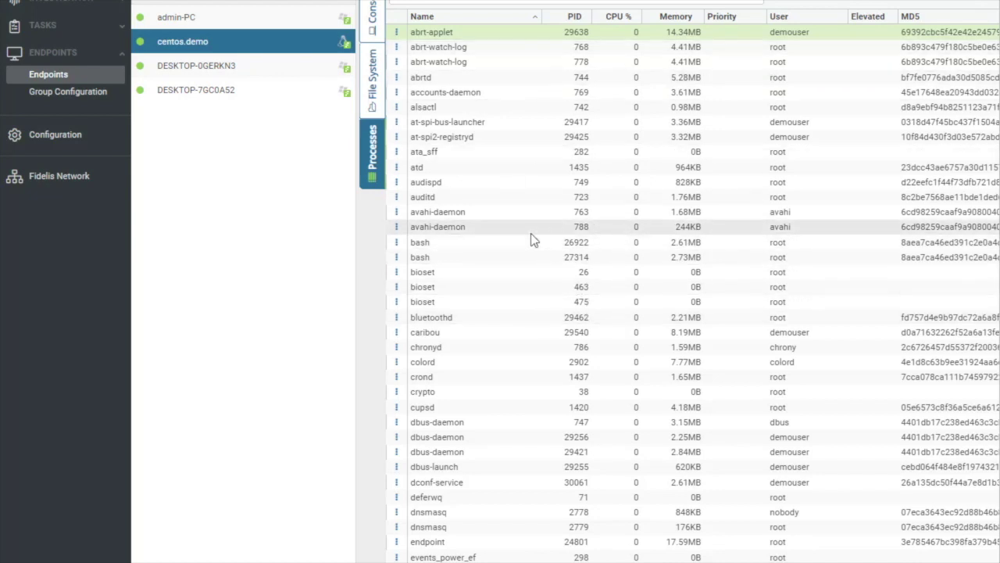
- Open the file location of the httpd process run by root and look through its folder
scroll(531, 235, down, 5)
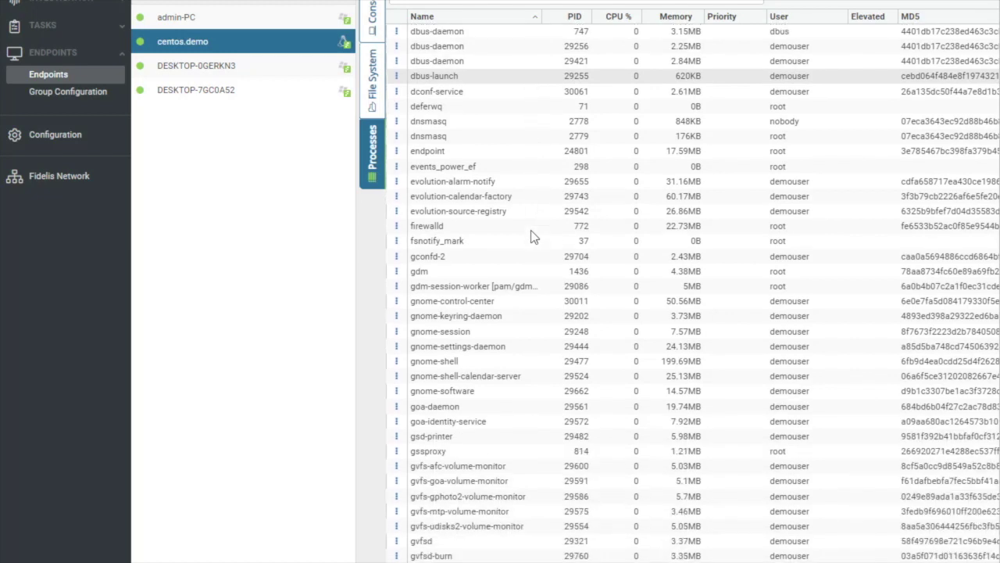
scroll(530, 230, down, 3)
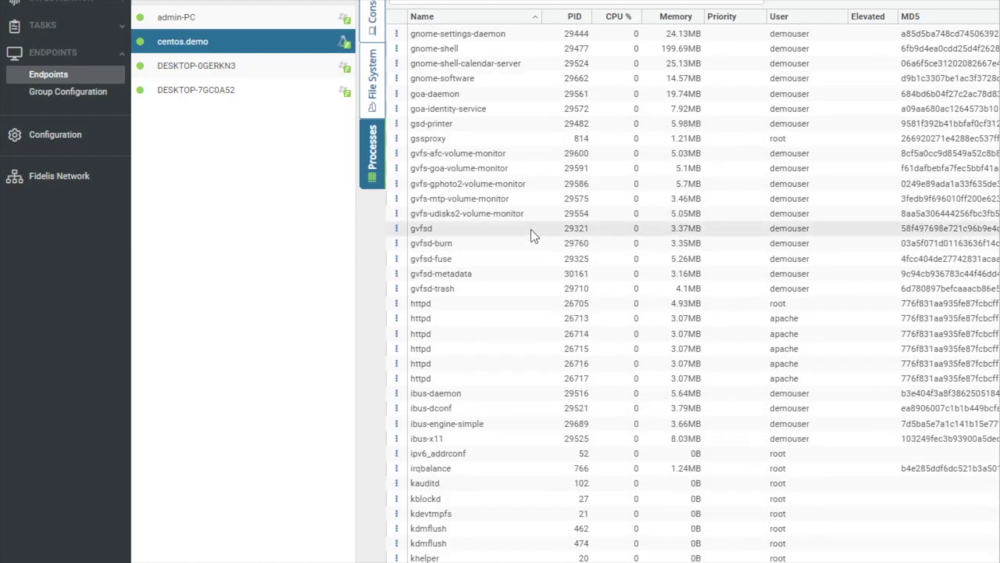
click(417, 305)
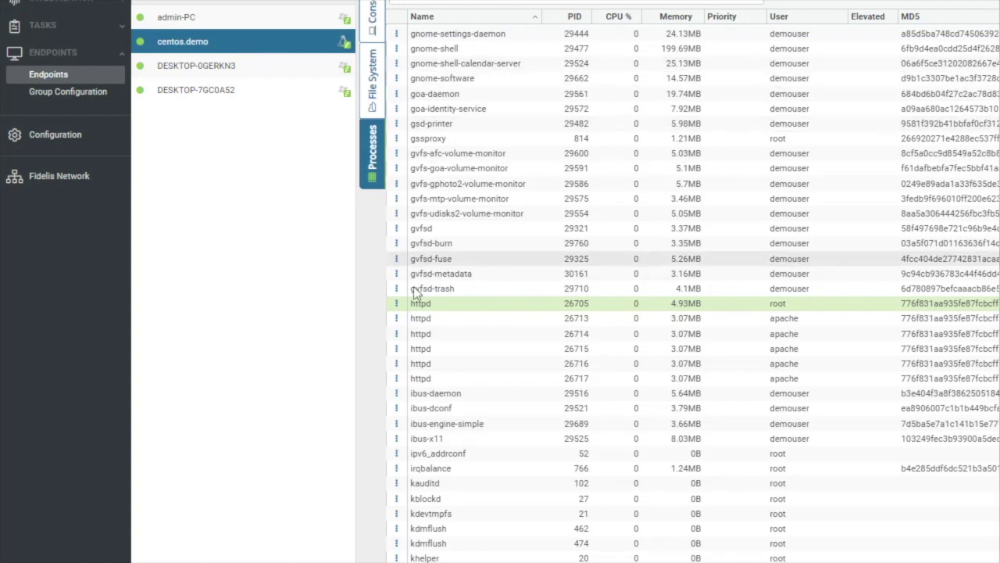
click(396, 305)
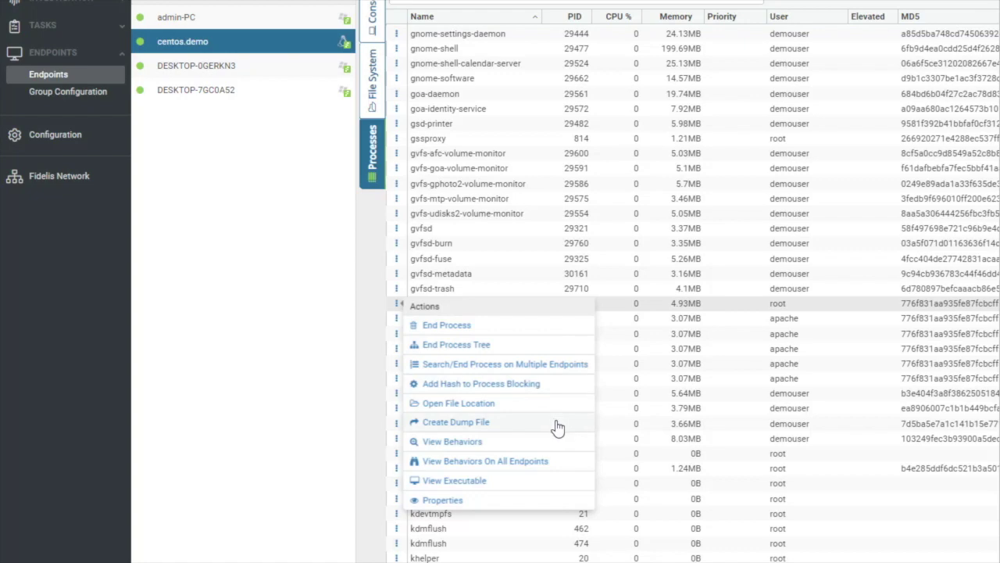
click(495, 407)
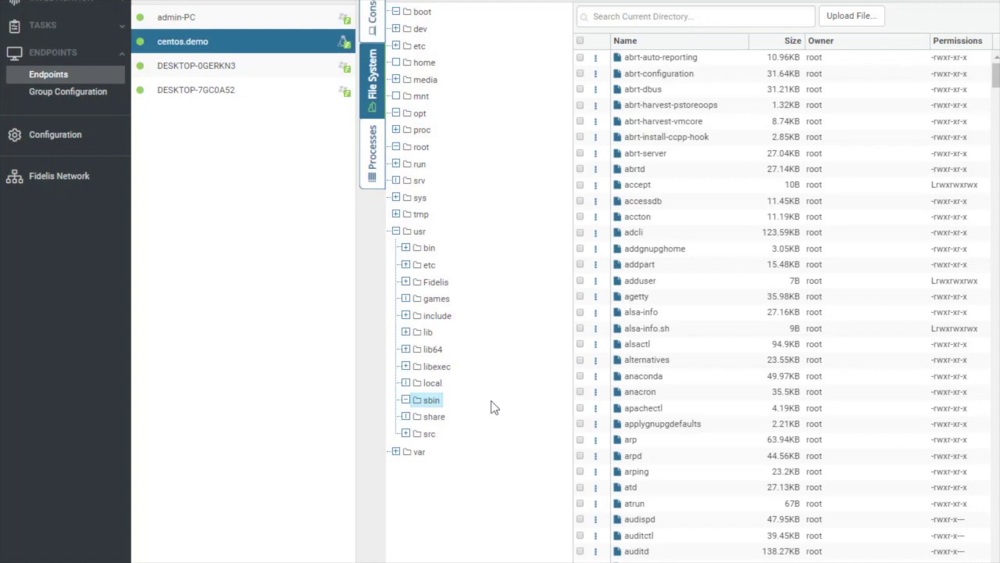
scroll(594, 180, down, 1)
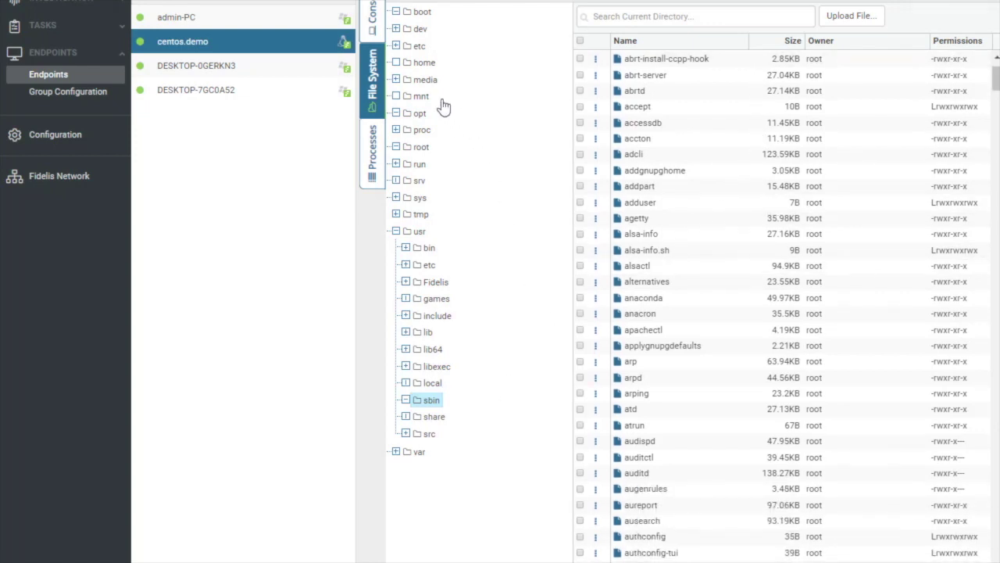
scroll(670, 170, up, 1)
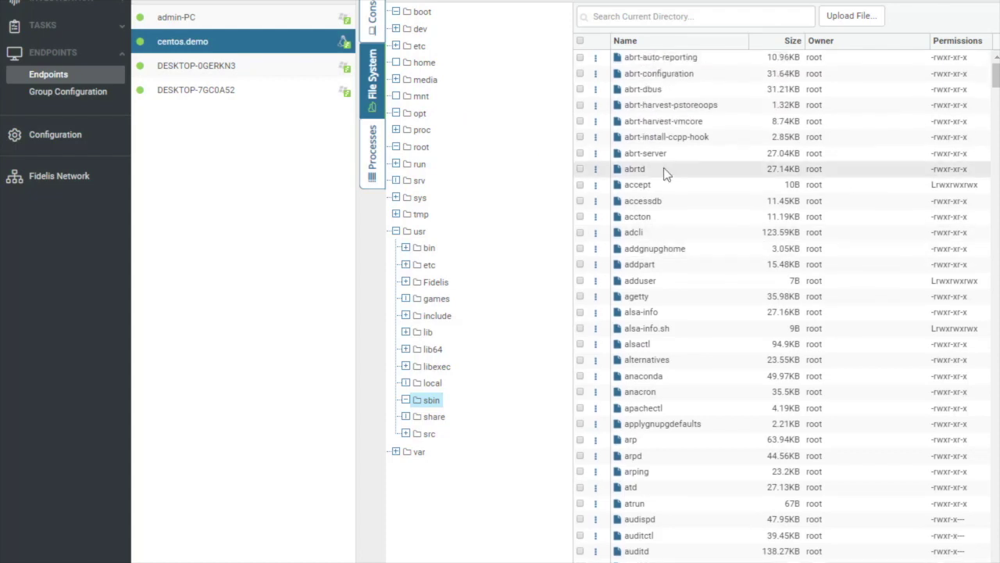
- Install tcpdump from the live console with yum install tcpdump, accepting the installation
click(376, 28)
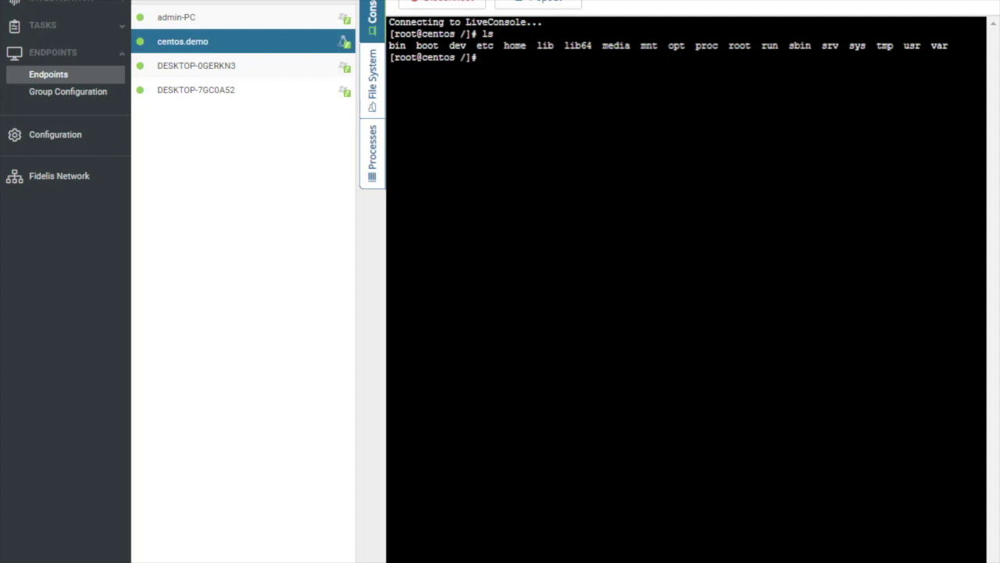
text(yum install tcpdump)
key(Return)
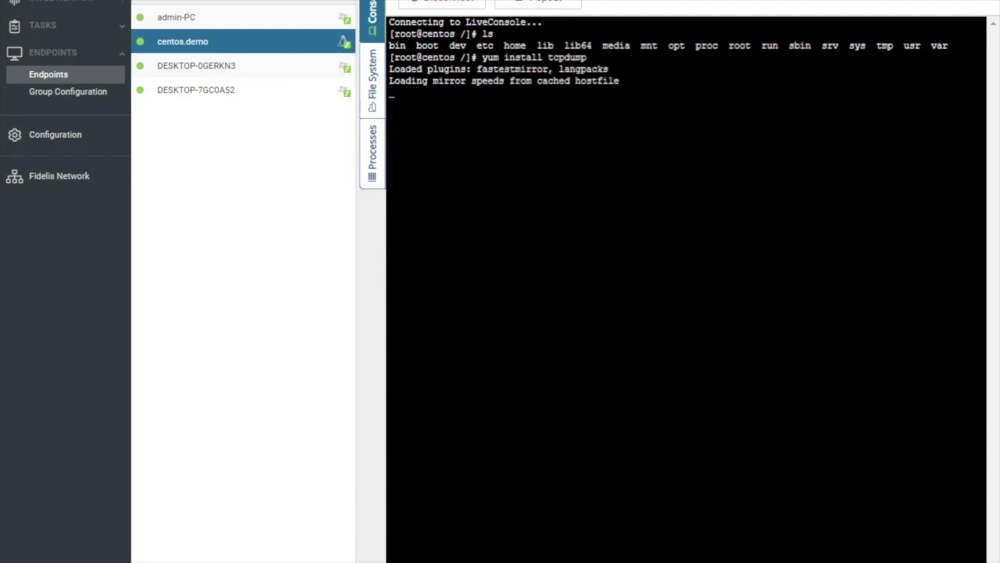
text(y)
key(Return)
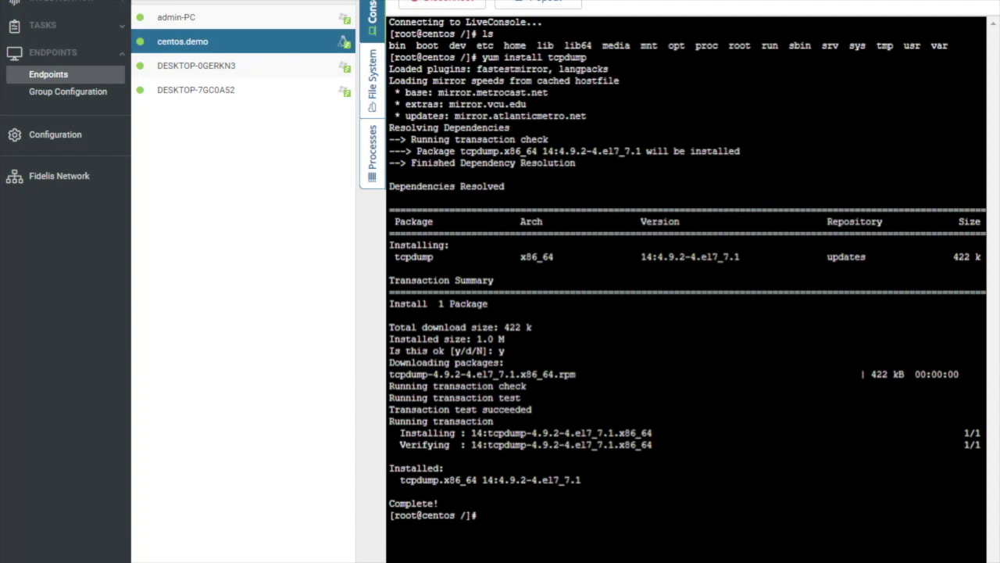
- Capture 30 packets on interface eno16780032 into 001.pcap with tcpdump -c 30 -w 001.pcap -i eno16780032
text(tcpdump -c 30 -w 001)
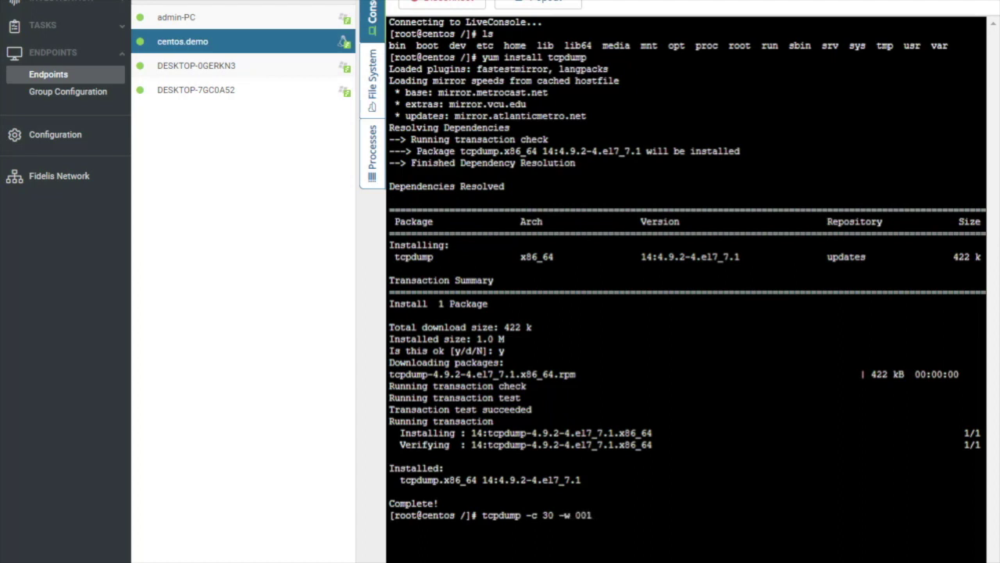
text(.pcap -i eno1678)
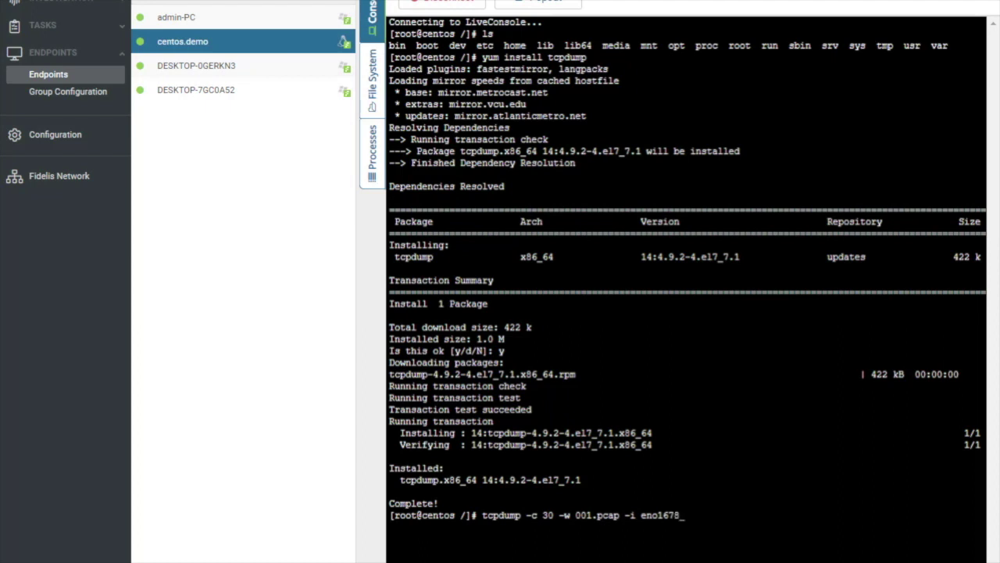
text(0032)
key(Return)
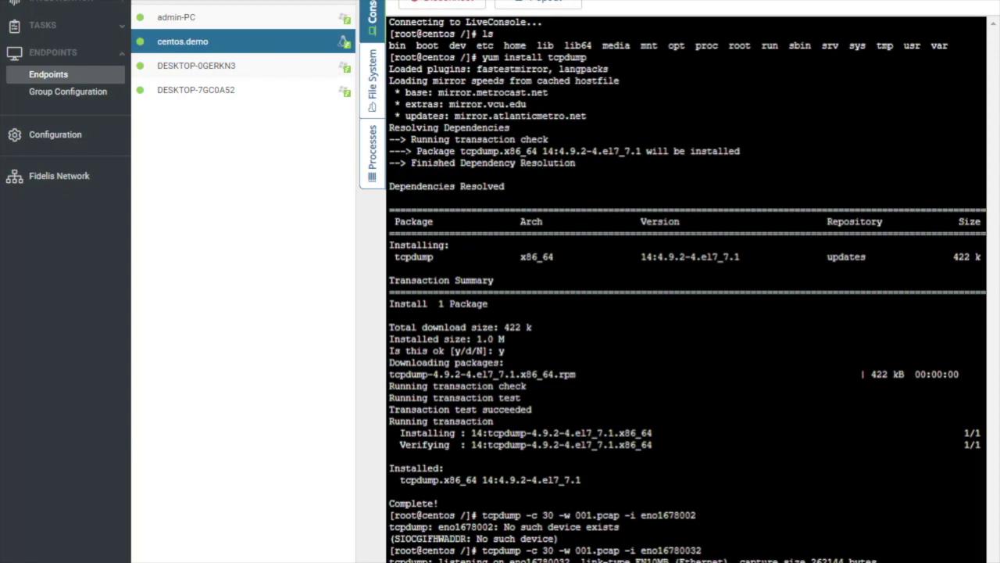
- Download 001.pcap from the /home/demouser folder in the endpoint's file system
click(373, 94)
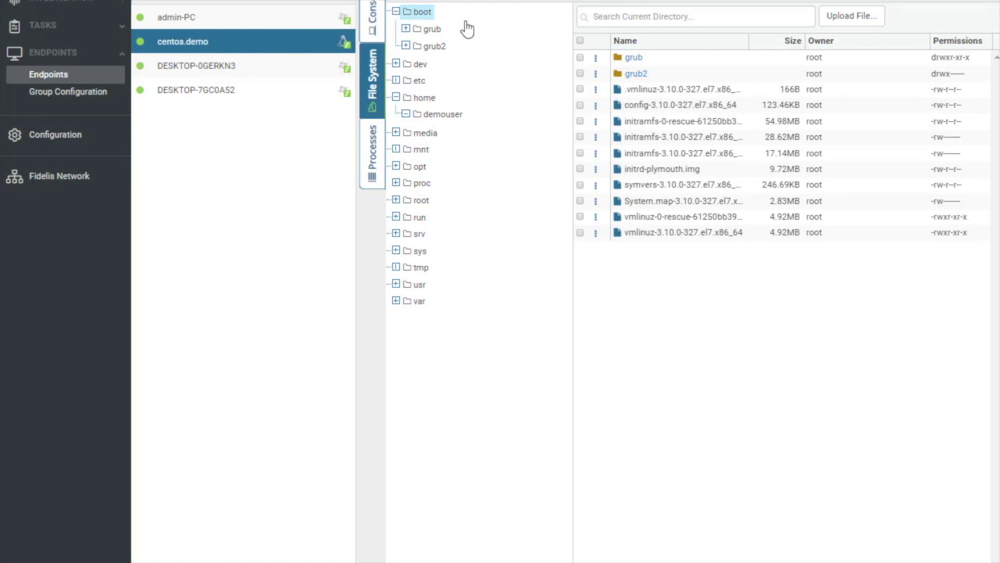
click(422, 99)
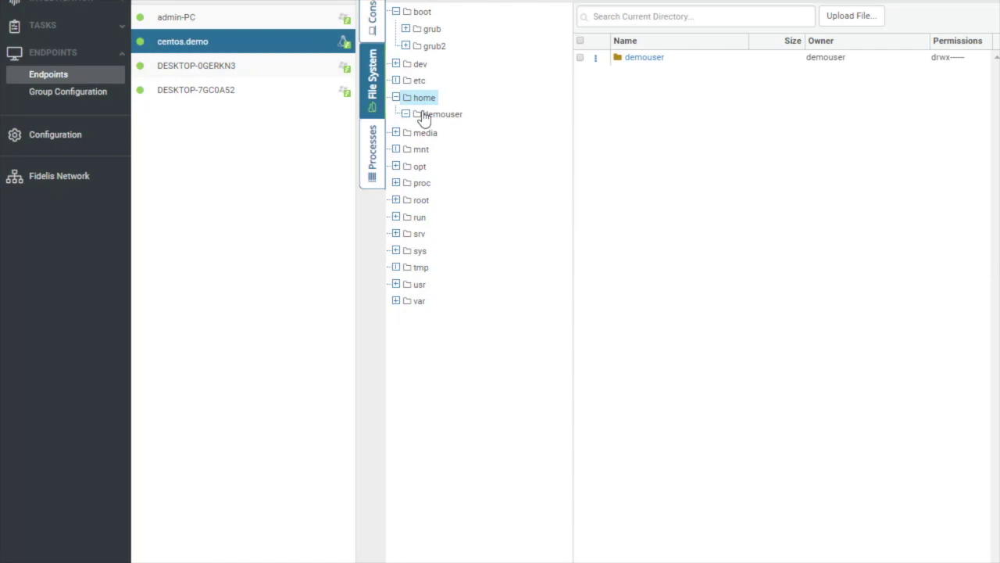
click(426, 114)
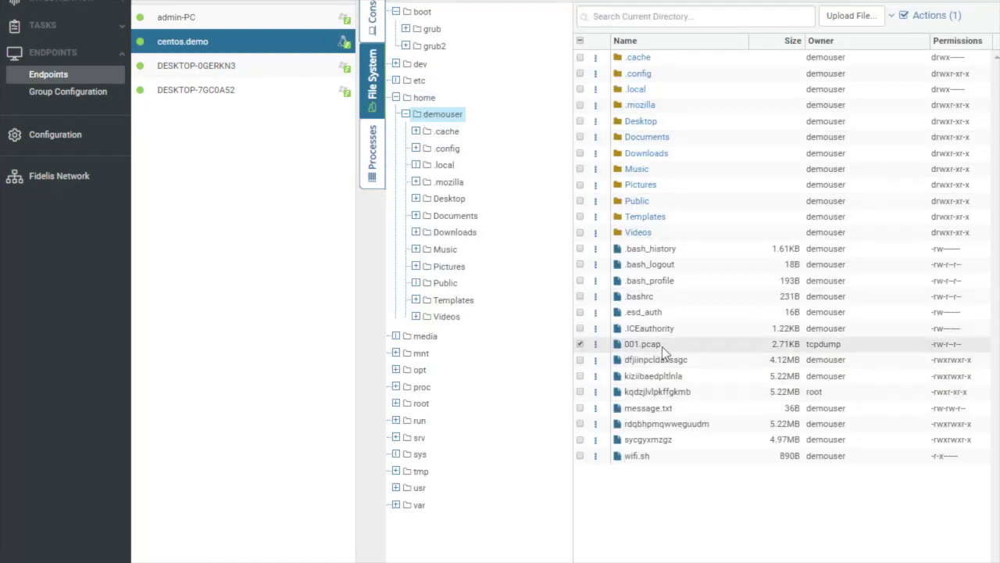
click(597, 348)
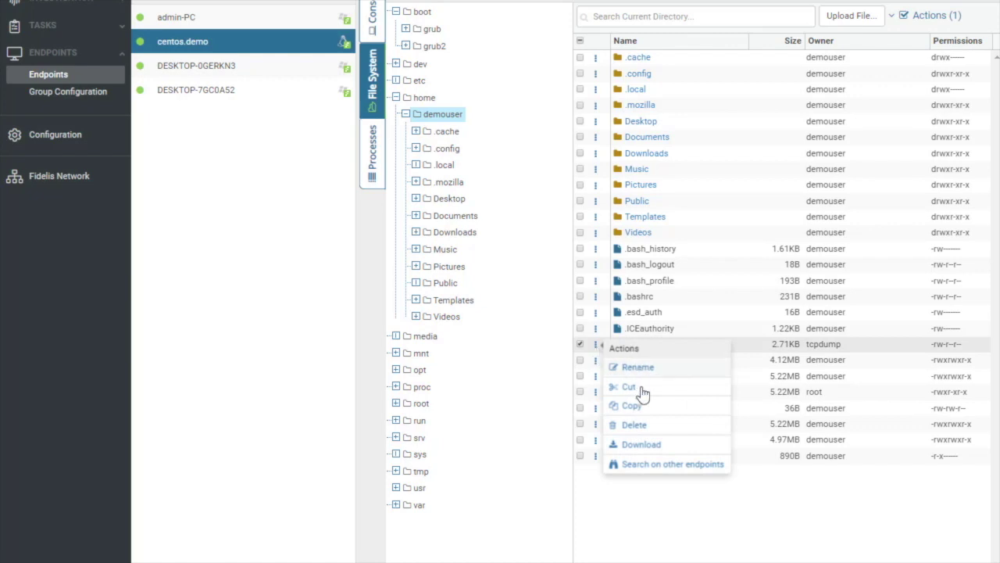
click(637, 444)
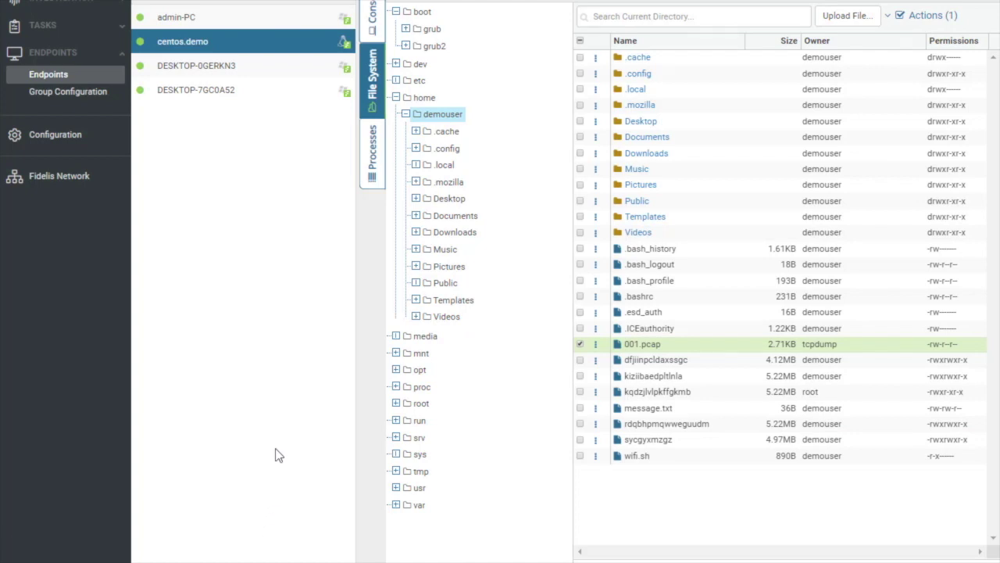
- End the process tree of the httpd process run by root and confirm it
click(367, 148)
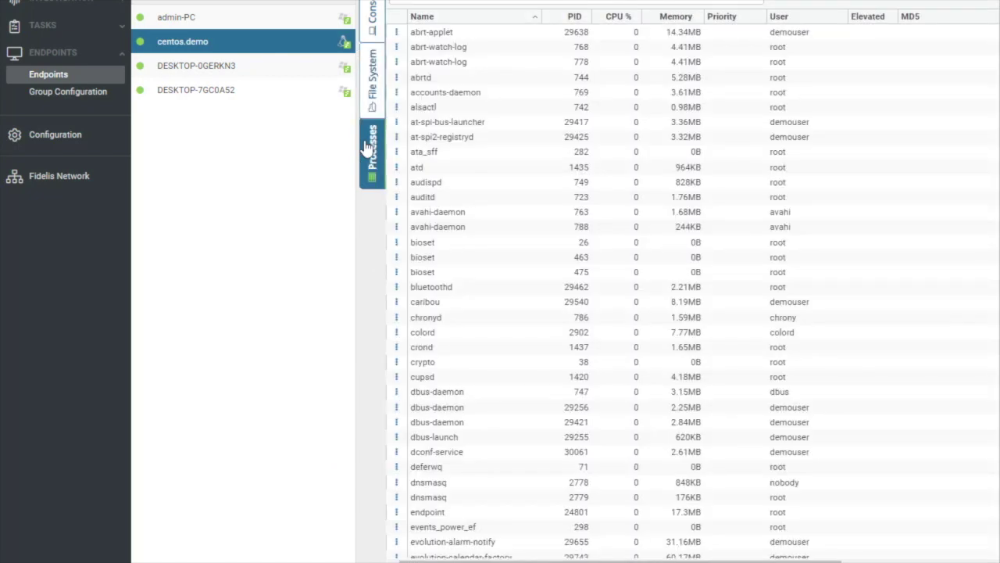
scroll(487, 158, down, 6)
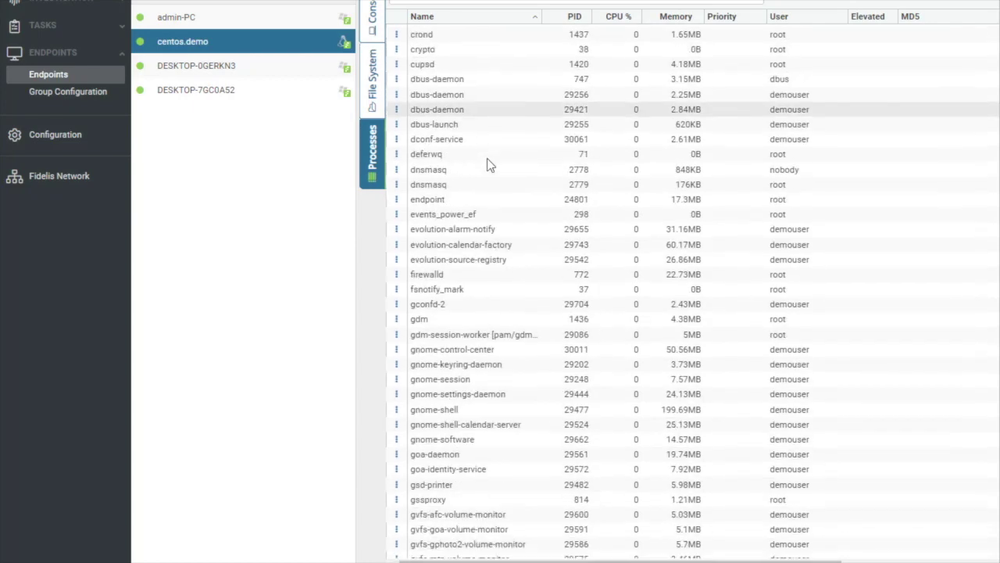
scroll(487, 162, down, 5)
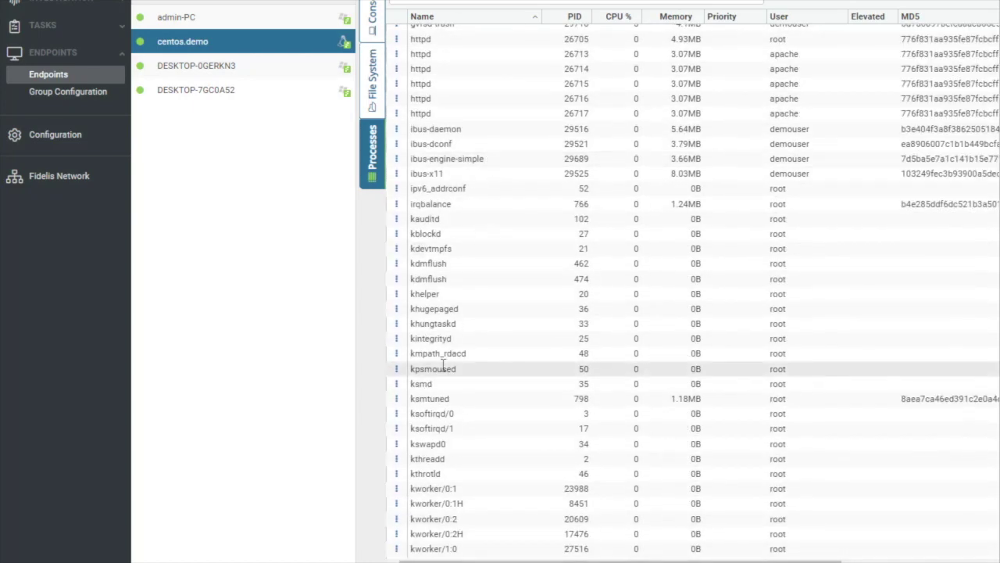
scroll(466, 318, up, 2)
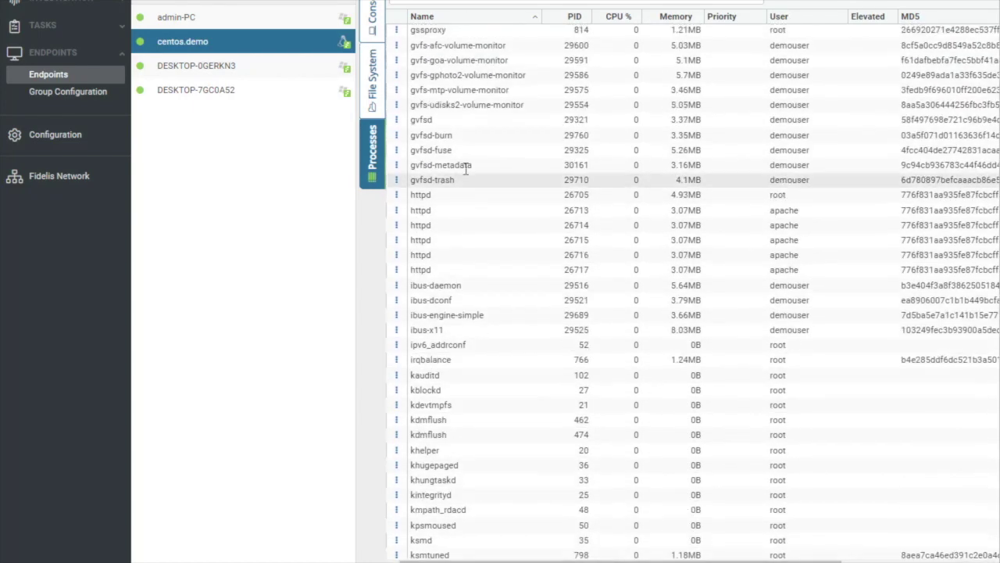
click(397, 196)
click(428, 238)
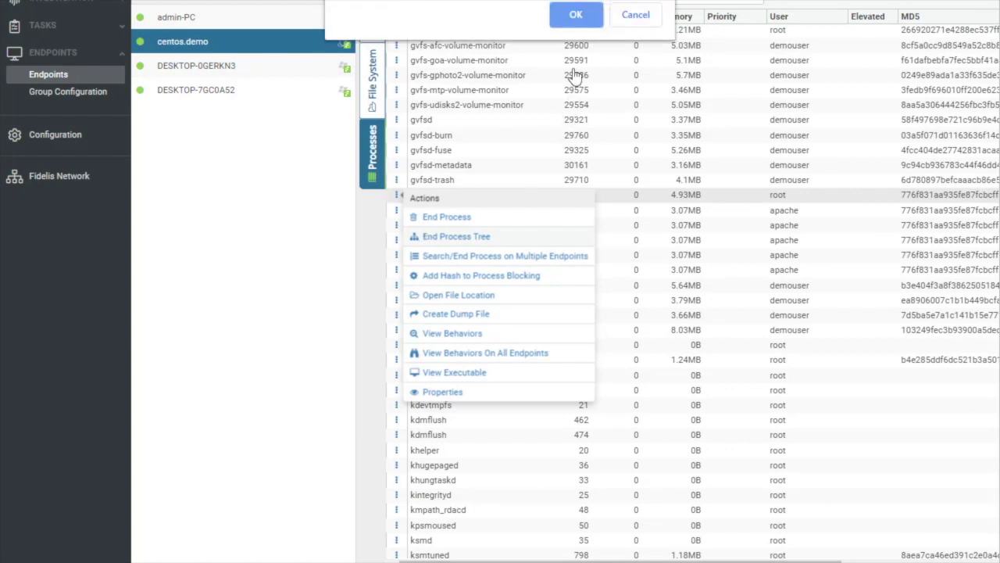
click(576, 17)
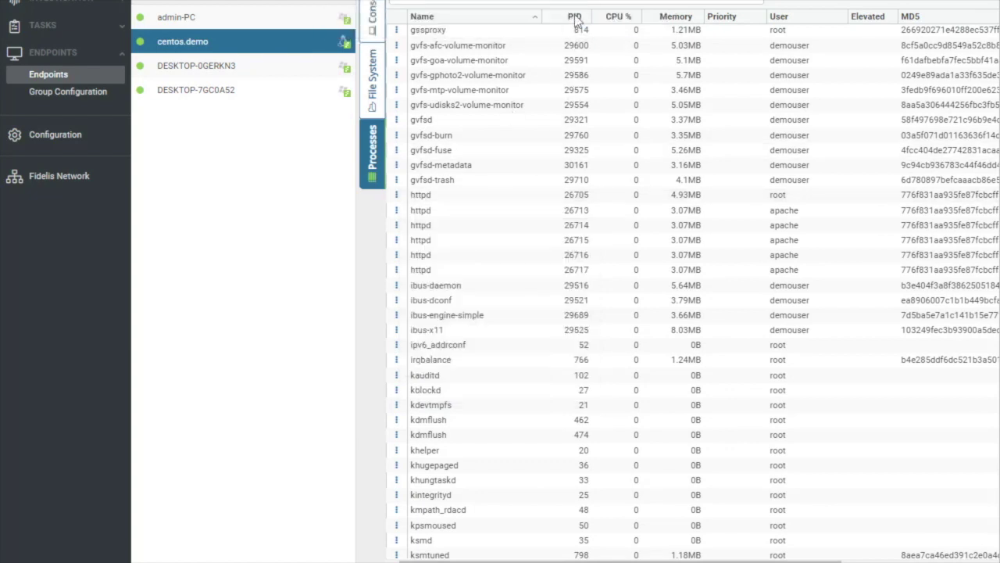